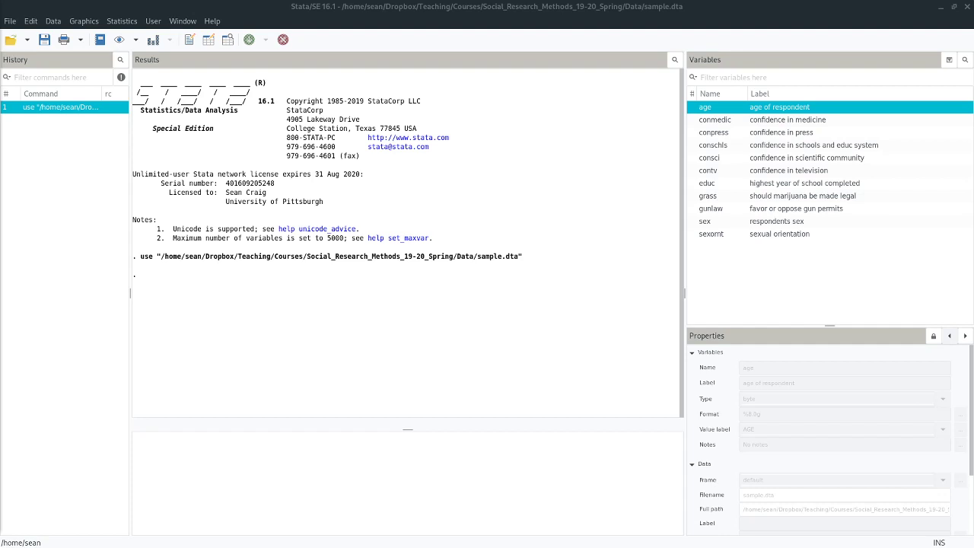
# - Run 'help generate' to view the generate help page, then close the Viewer
pyautogui.click(216, 450)
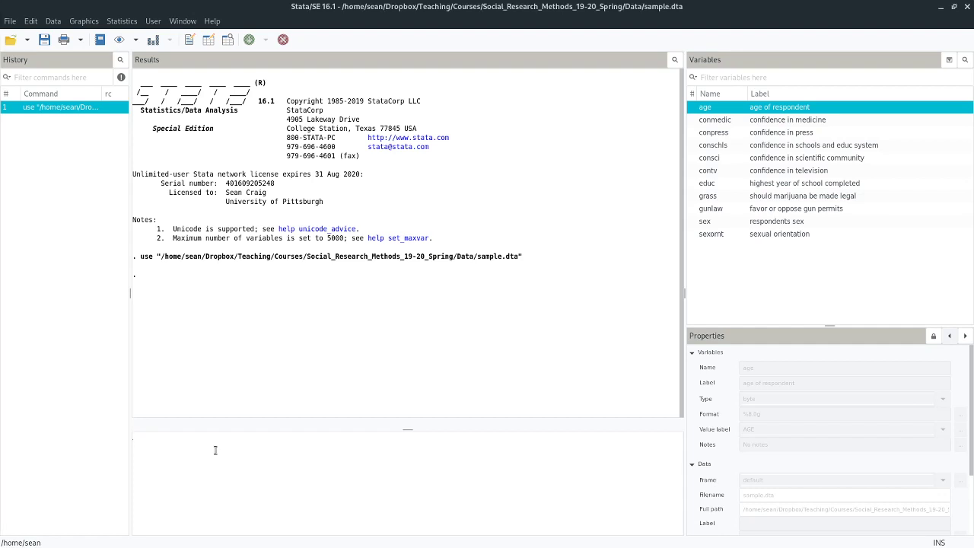
pyautogui.write('help generate')
pyautogui.moveTo(196, 439); pyautogui.dragTo(131, 438)
pyautogui.click(239, 488)
pyautogui.press('Return')
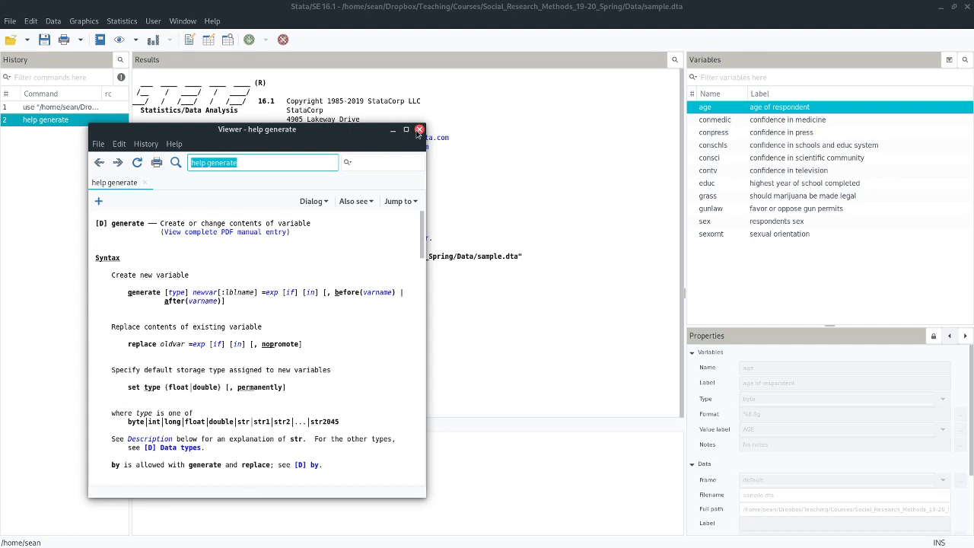
pyautogui.click(419, 129)
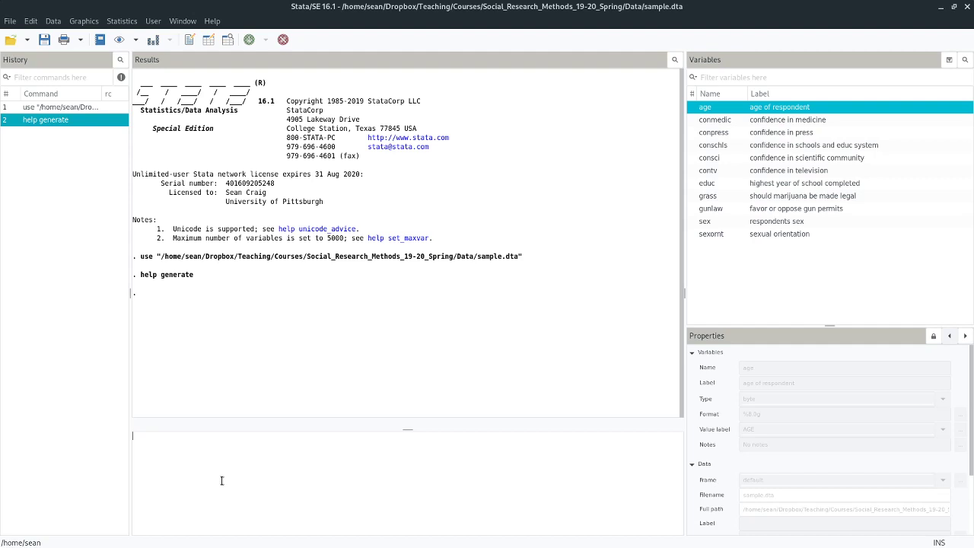
# - Show the frequency table for conmedic with 'tabulate conmedic'
pyautogui.write('tabulate conmedic')
pyautogui.moveTo(224, 443); pyautogui.dragTo(138, 440)
pyautogui.tripleClick(124, 440)
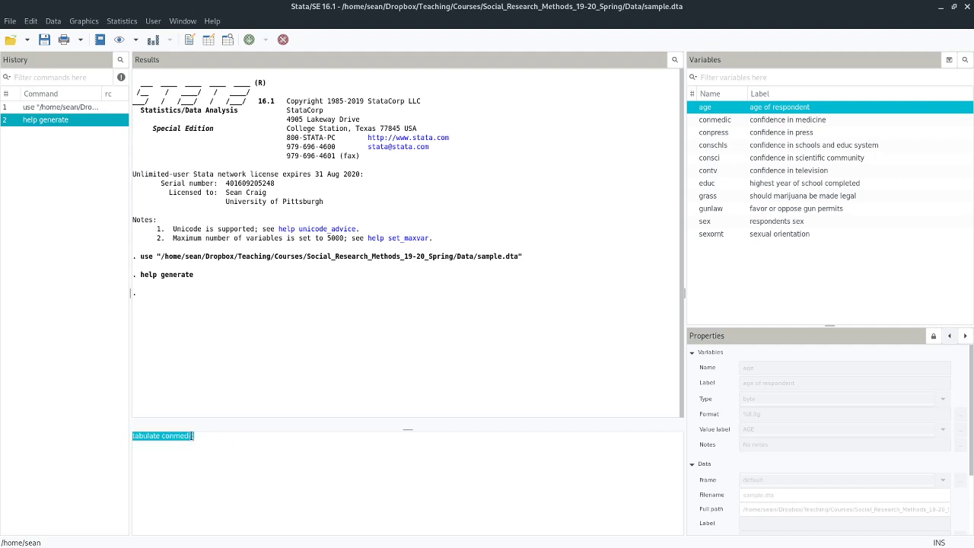
pyautogui.click(215, 456)
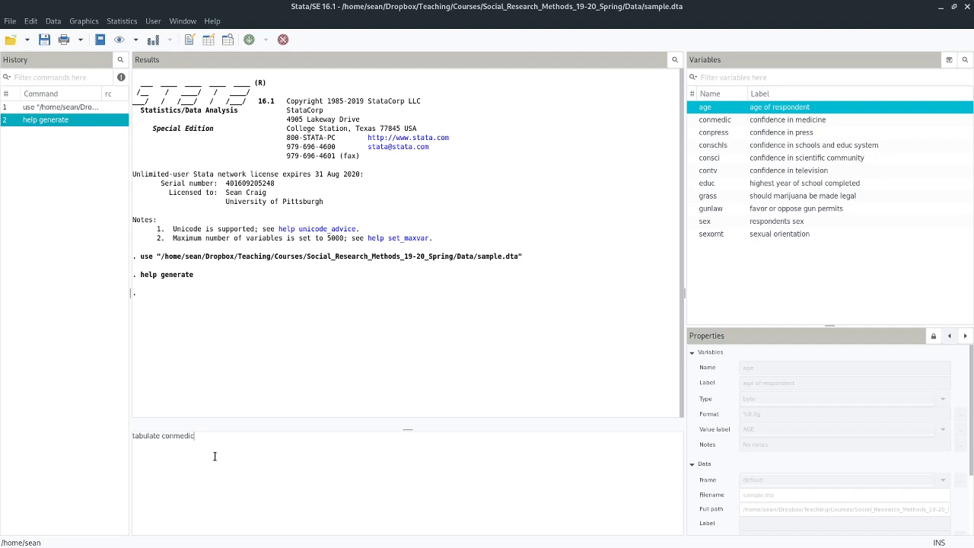
pyautogui.press('Return')
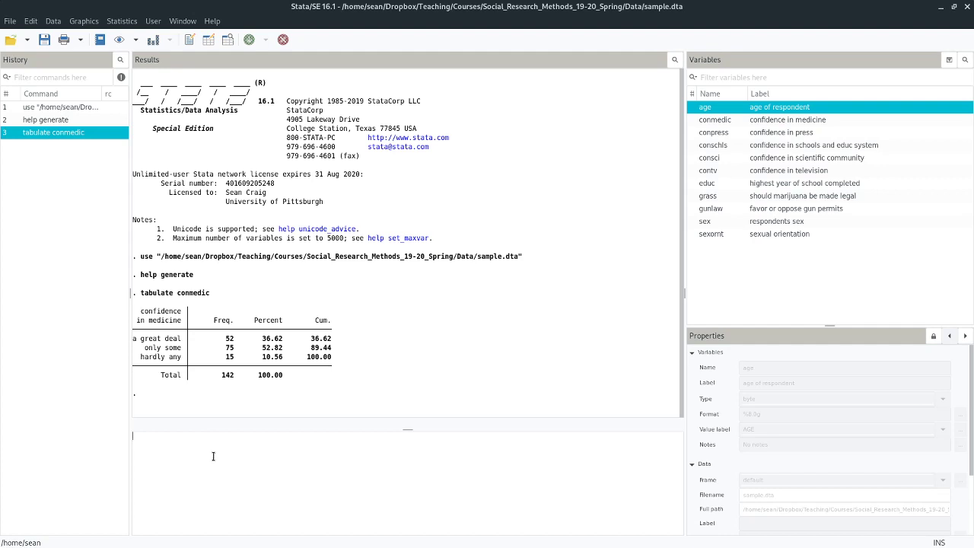
# - Show the frequency table for consci, then start typing a replace command
pyautogui.write('cabulate')
pyautogui.press('BackSpace')
pyautogui.press('BackSpace')
pyautogui.press('BackSpace')
pyautogui.press('BackSpace')
pyautogui.press('BackSpace')
pyautogui.write('ulate consci')
pyautogui.press('Return')
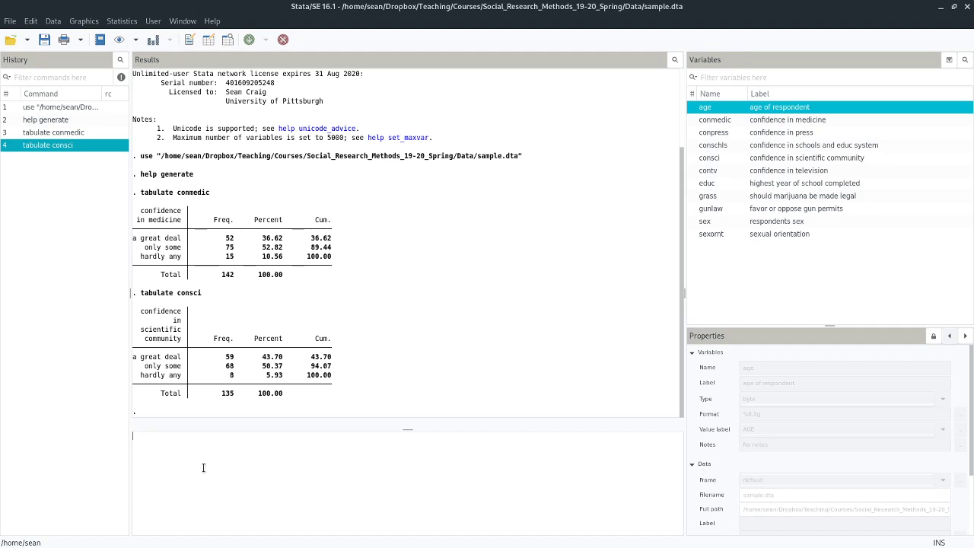
pyautogui.write('replace c')
# - Reverse-code conmedic with 'replace conmedic = 3-conmedic', making 142 real changes
pyautogui.write('onmedic')
pyautogui.write('= 3-conmedic')
pyautogui.moveTo(242, 436); pyautogui.dragTo(131, 436)
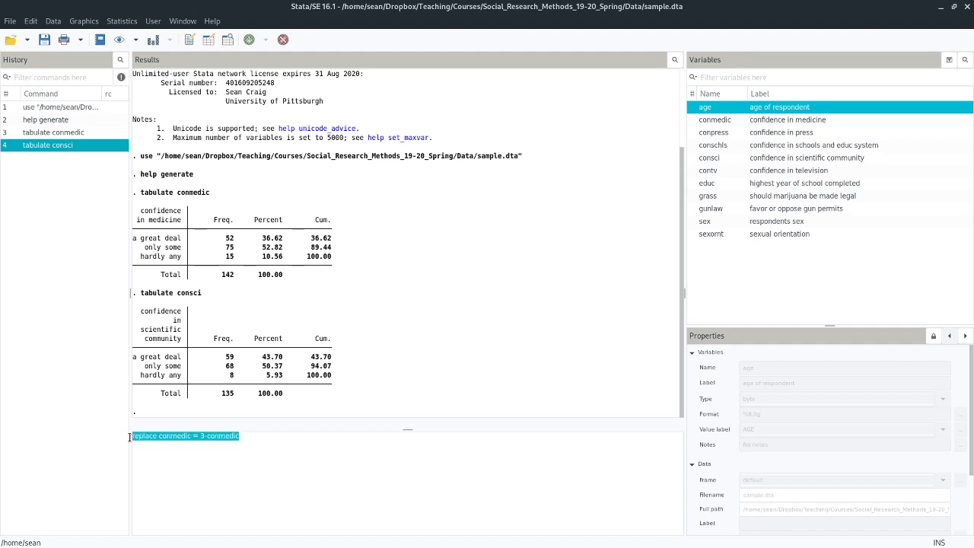
pyautogui.click(260, 437)
pyautogui.press('Return')
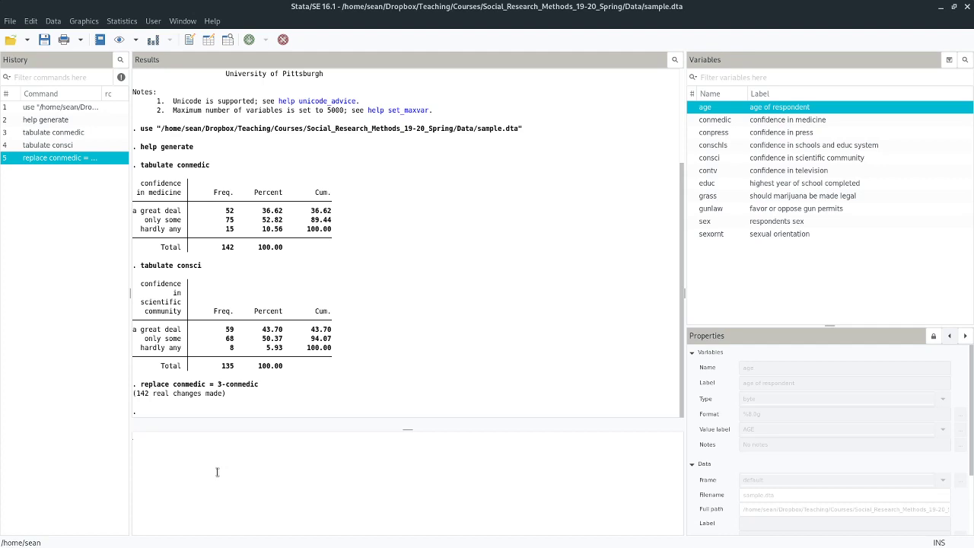
# - Generate consci2 = 3-consci as a reverse-coded copy of consci, with 65 missing values
pyautogui.write('generate')
pyautogui.press('BackSpace')
pyautogui.write('consci = 3')
pyautogui.press('BackSpace')
pyautogui.press('BackSpace')
pyautogui.press('BackSpace')
pyautogui.press('BackSpace')
pyautogui.moveTo(190, 438); pyautogui.dragTo(162, 439)
pyautogui.click(189, 438)
pyautogui.write('=c-consci')
pyautogui.press('Return')
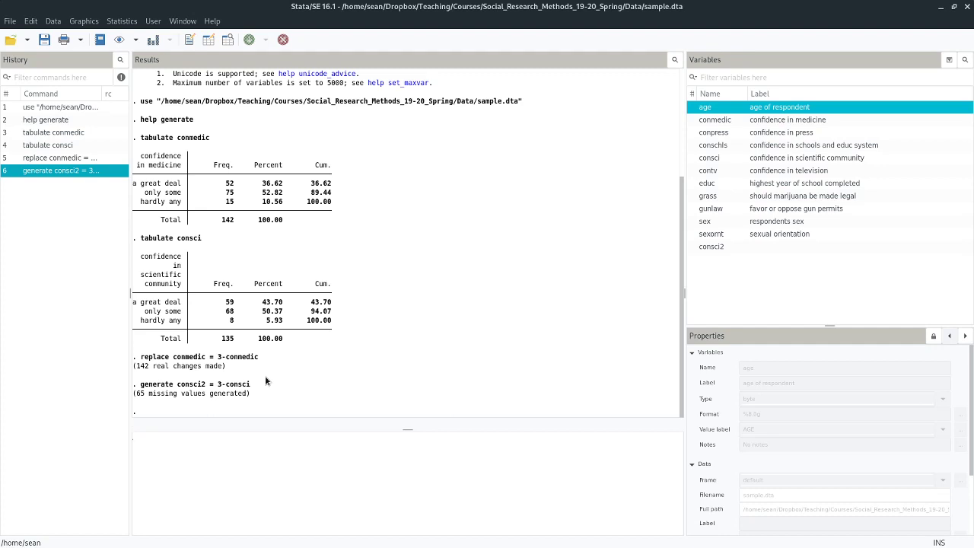
# - Generate index = conmedic + consci2, producing 65 missing values
pyautogui.write('enerate')
pyautogui.write(' id')
pyautogui.write('ndex')
pyautogui.write(' = copn')
pyautogui.press('BackSpace')
pyautogui.write('nmedic + cons')
pyautogui.write('1')
pyautogui.press('BackSpace')
pyautogui.write('2')
pyautogui.press('Return')
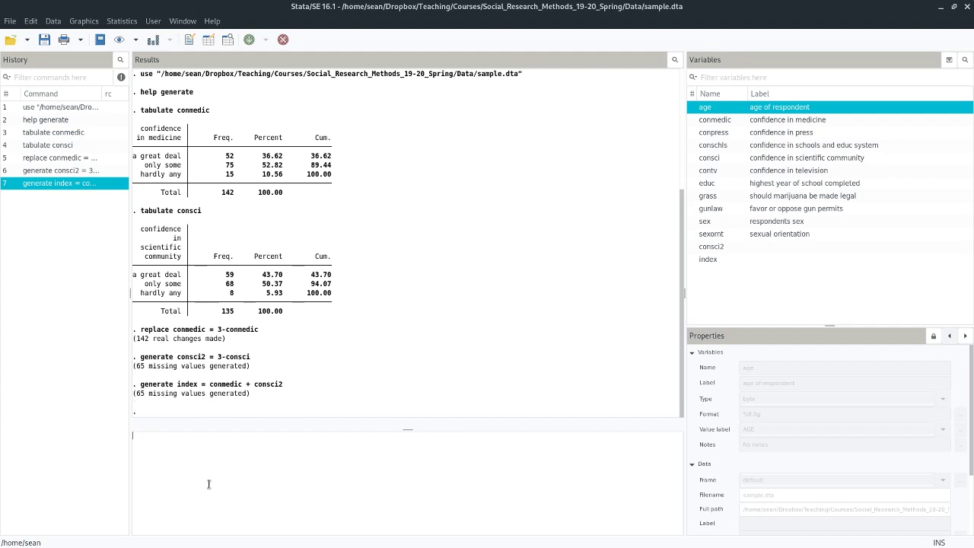
# - Tabulate index and review its 0–4 distribution across 135 cases
pyautogui.write('tabulate index')
pyautogui.press('Return')
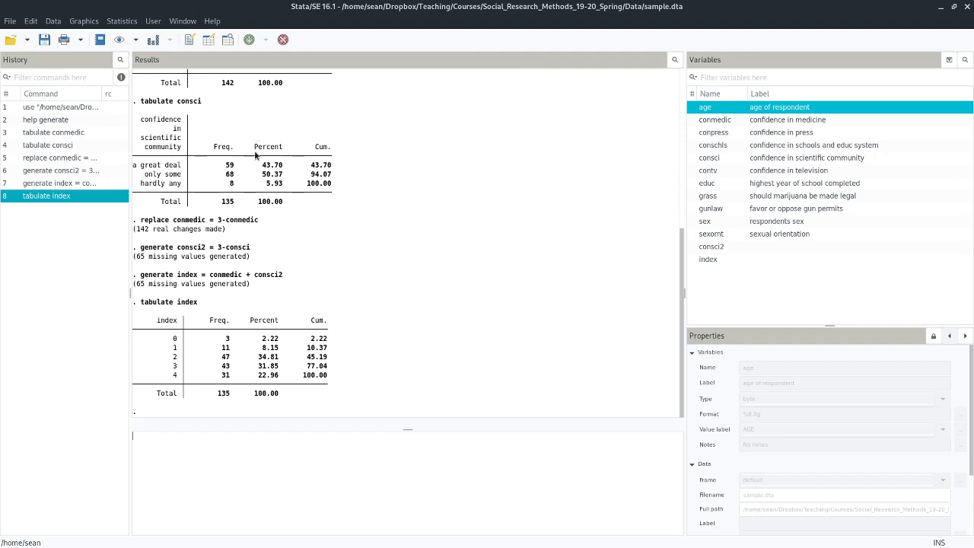
pyautogui.scroll(2, 256, 155)
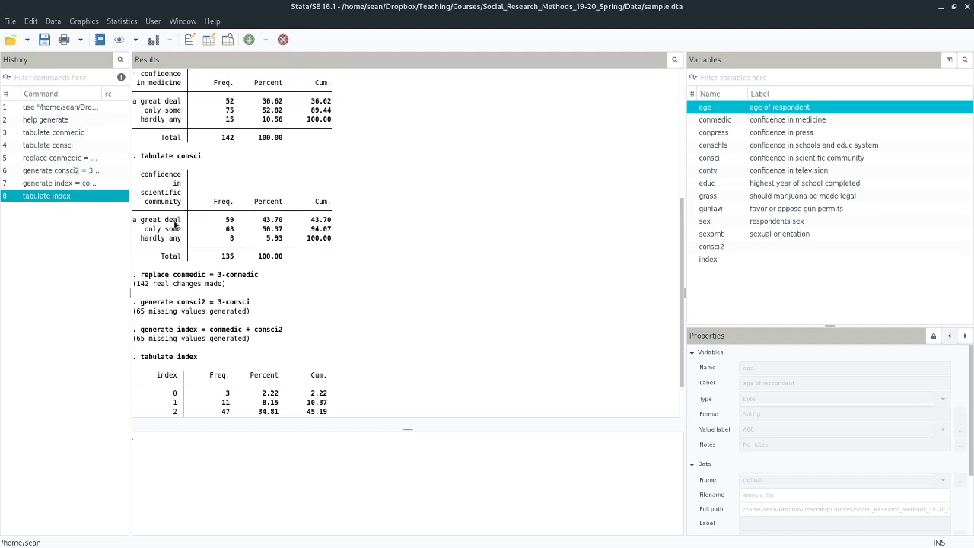
pyautogui.scroll(-2, 175, 222)
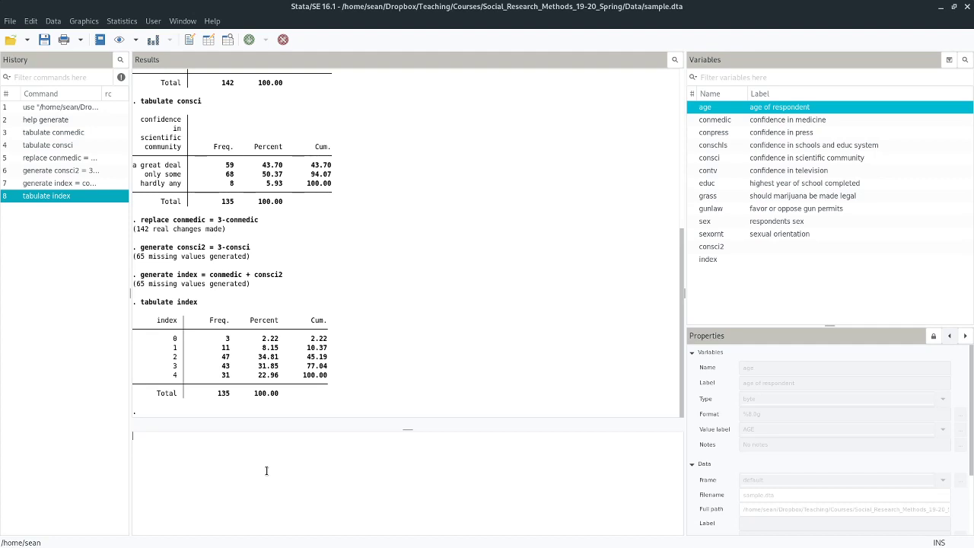
pyautogui.write('t')
pyautogui.press('BackSpace')
# - Tabulate contv and review its counts: 14 a great deal, 66 only some, 60 hardly any
pyautogui.write('tabulate contv')
pyautogui.press('Return')
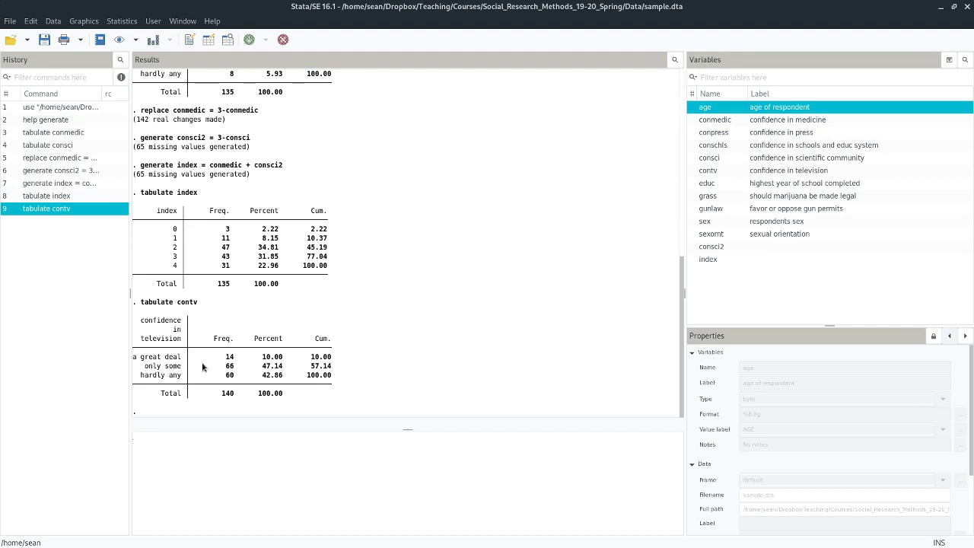
pyautogui.scroll(3, 205, 366)
pyautogui.scroll(-3, 174, 293)
pyautogui.scroll(3, 194, 379)
pyautogui.scroll(2, 200, 376)
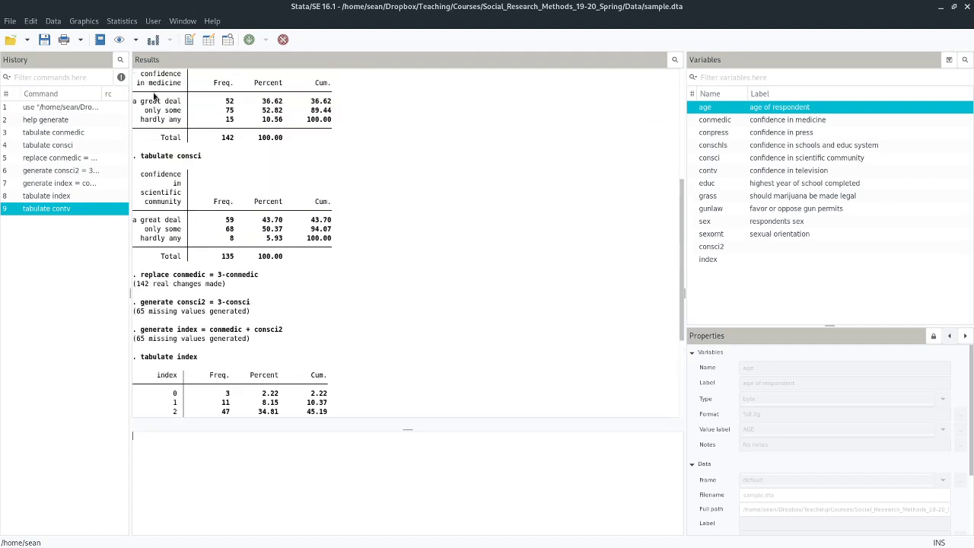
pyautogui.scroll(-3, 140, 232)
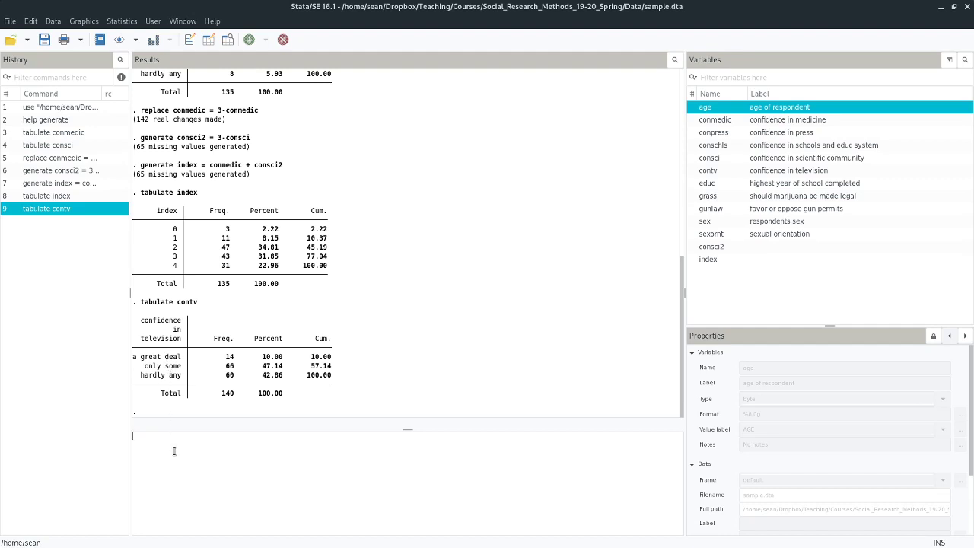
# - Shift contv down by one with 'replace contv = contv-1', then type 'replace index = index+contv'
pyautogui.write('replace contv = contv-1')
pyautogui.press('Return')
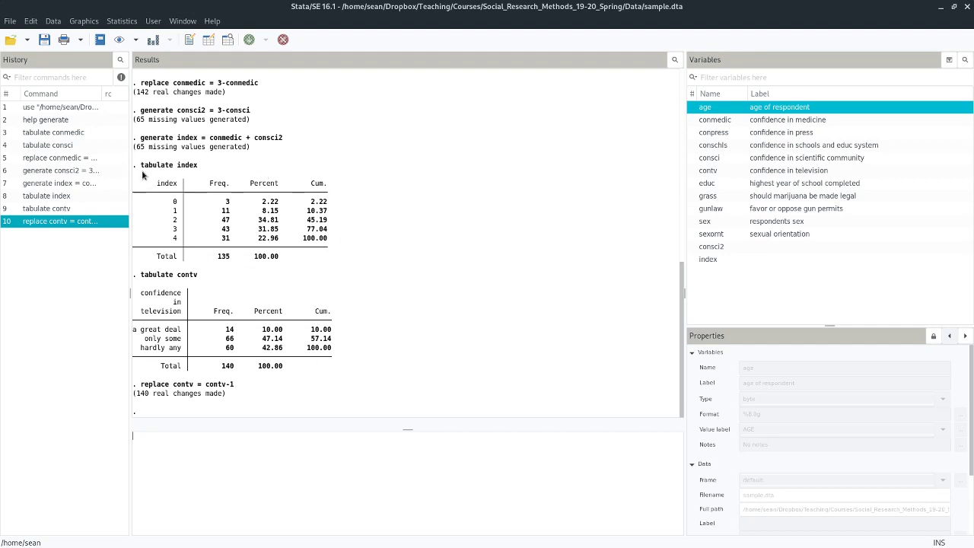
pyautogui.write('replace index = index+contv')
# - Add contv into index and tabulate it: values 2–6 over 134 cases, most at 4 (55)
pyautogui.press('Return')
pyautogui.write('tabul')
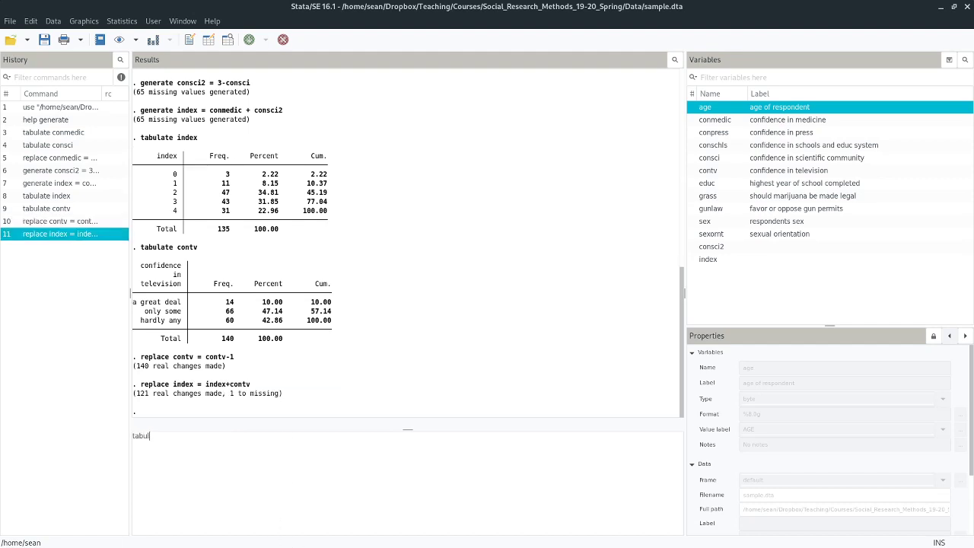
pyautogui.write('ate index')
pyautogui.press('Return')
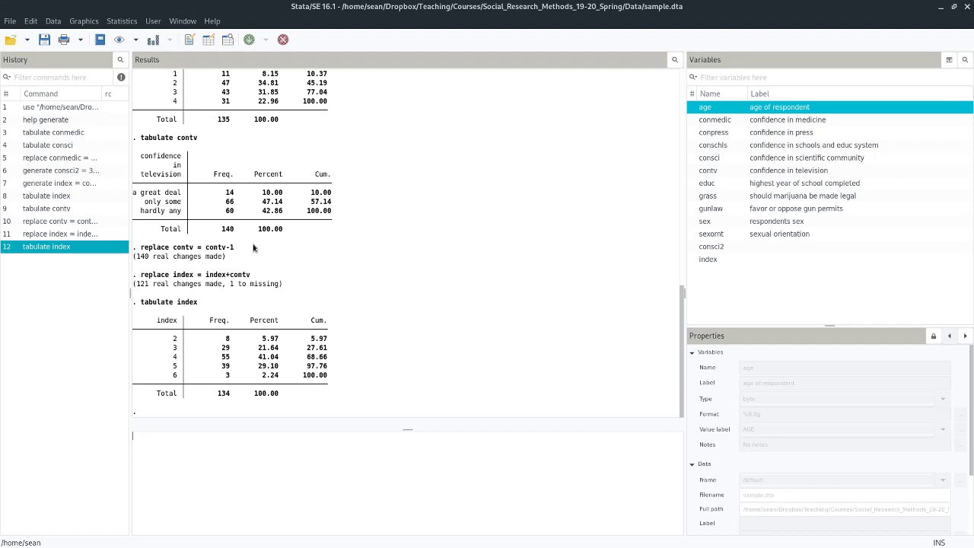
pyautogui.scroll(5, 256, 251)
pyautogui.scroll(7, 256, 281)
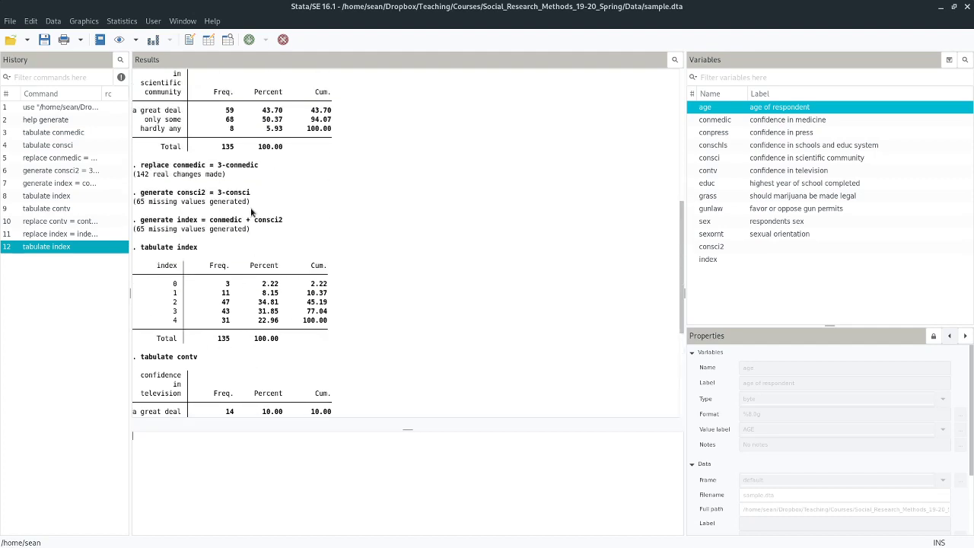
pyautogui.scroll(-7, 256, 228)
pyautogui.scroll(-3, 255, 228)
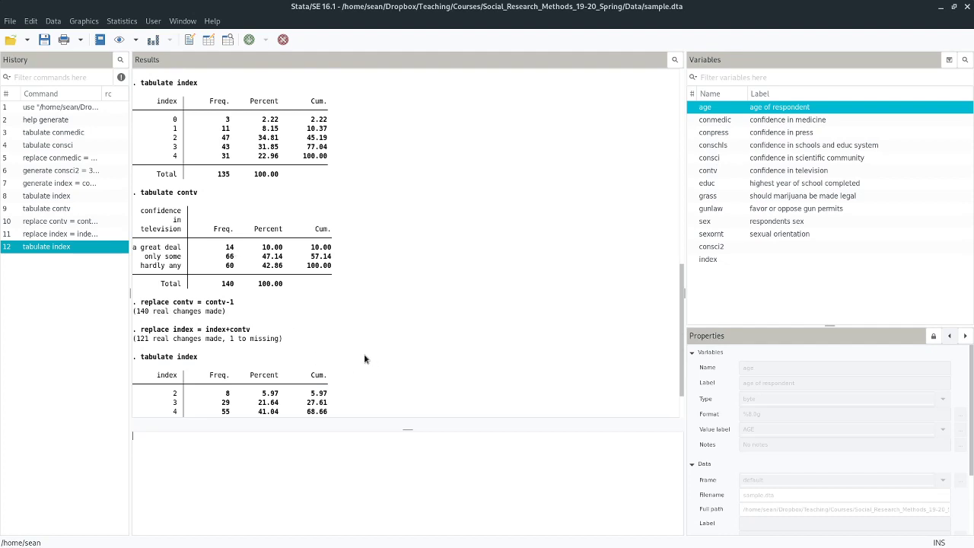
pyautogui.scroll(-2, 362, 353)
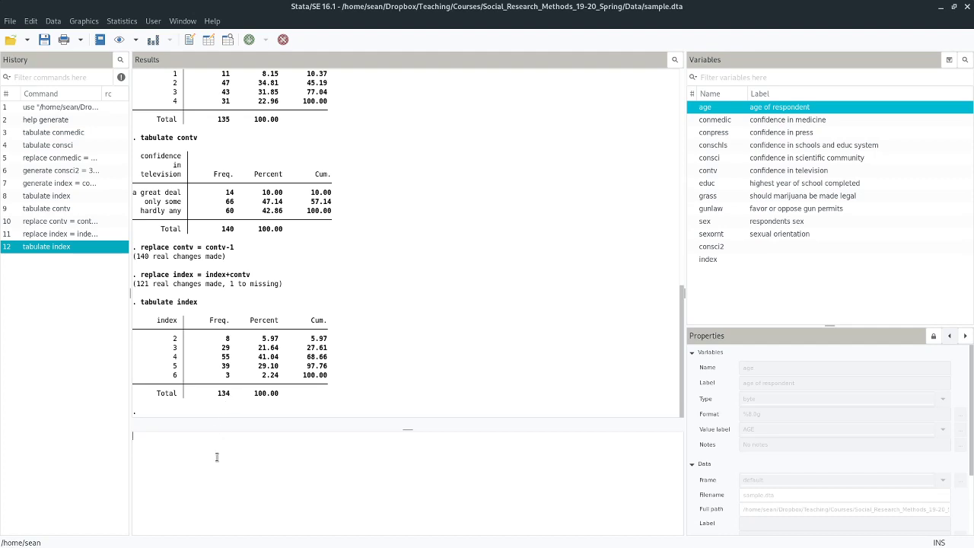
# - Generate index2 = conmedic + consci2 + contv (66 missing) and type 'tabulate index2'
pyautogui.write('generate index2 = conmedic + consci2 + contv')
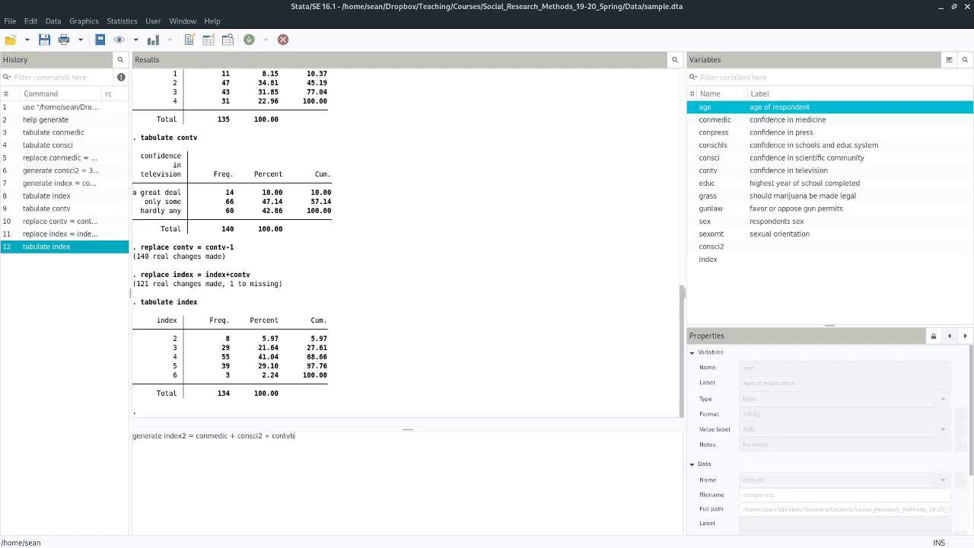
pyautogui.press('Return')
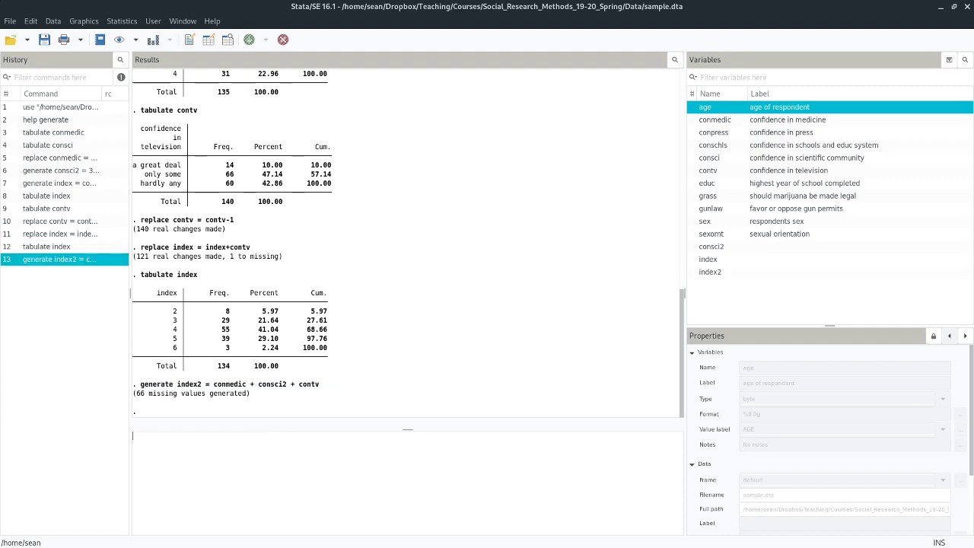
pyautogui.write('tabulate index2')
# - Run tabulate index2 to check it matches index: values 2–6, 134 cases, 55 at 4
pyautogui.press('Return')
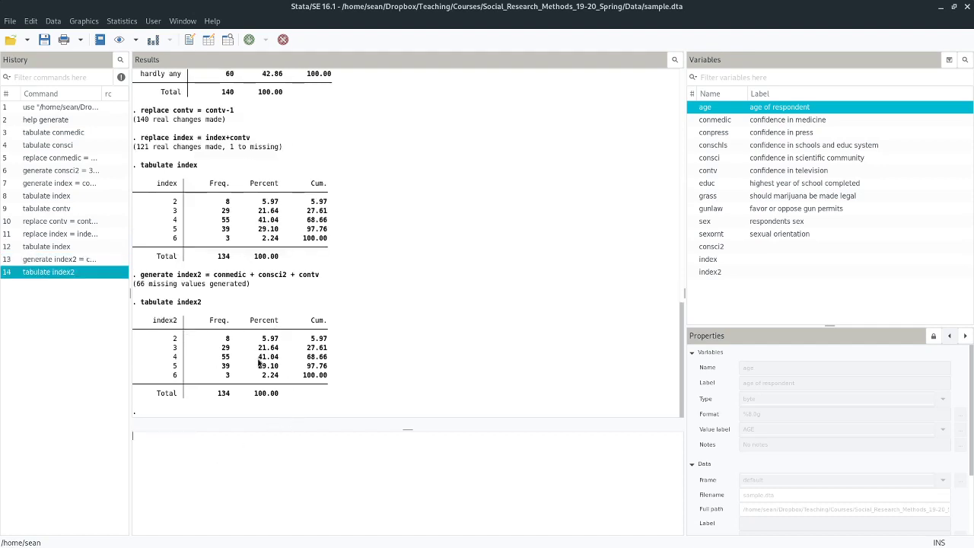